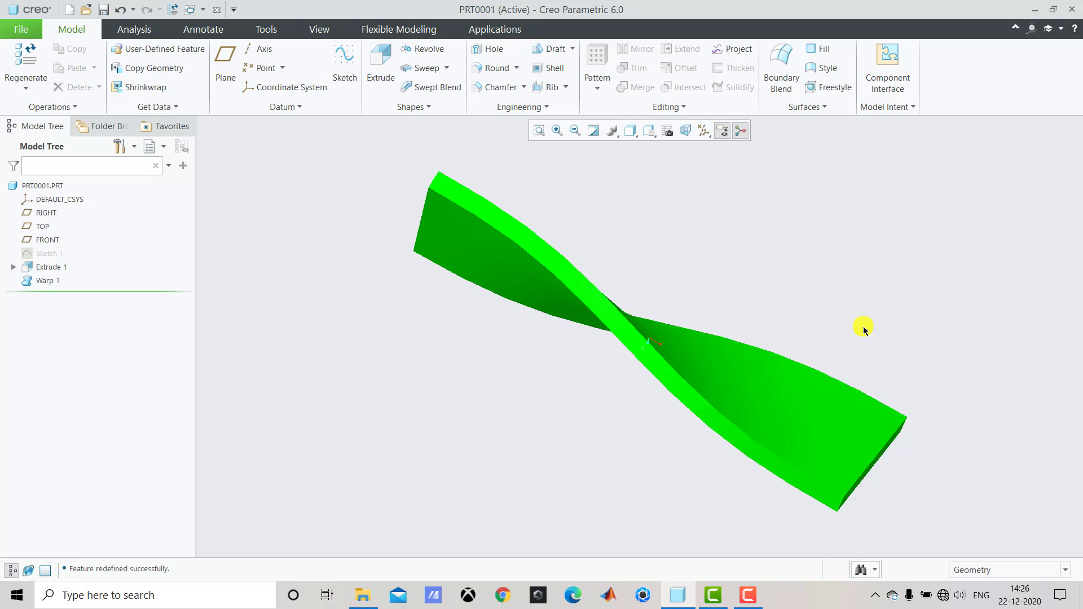
Orbit the finished twisted green slab to view it from another angle
mouse_move(859, 338)
middle_down()
mouse_move(839, 351)
mouse_move(902, 239)
mouse_move(905, 263)
mouse_move(855, 331)
mouse_move(841, 387)
mouse_move(886, 344)
middle_up()
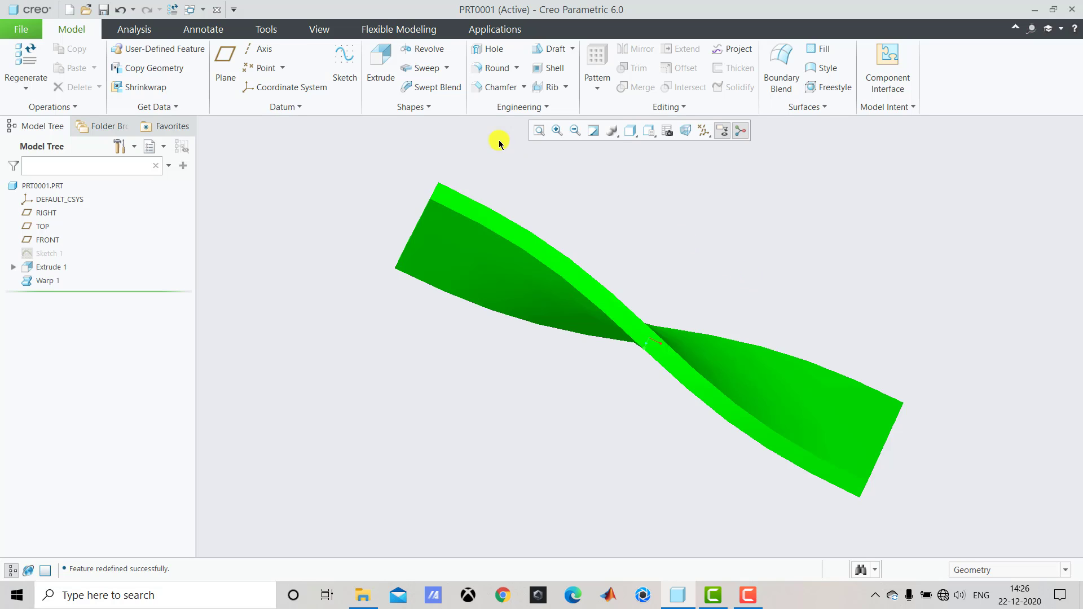
Close the twisted part and create new part PRT0002 from the solid_part_mmks template
click(216, 9)
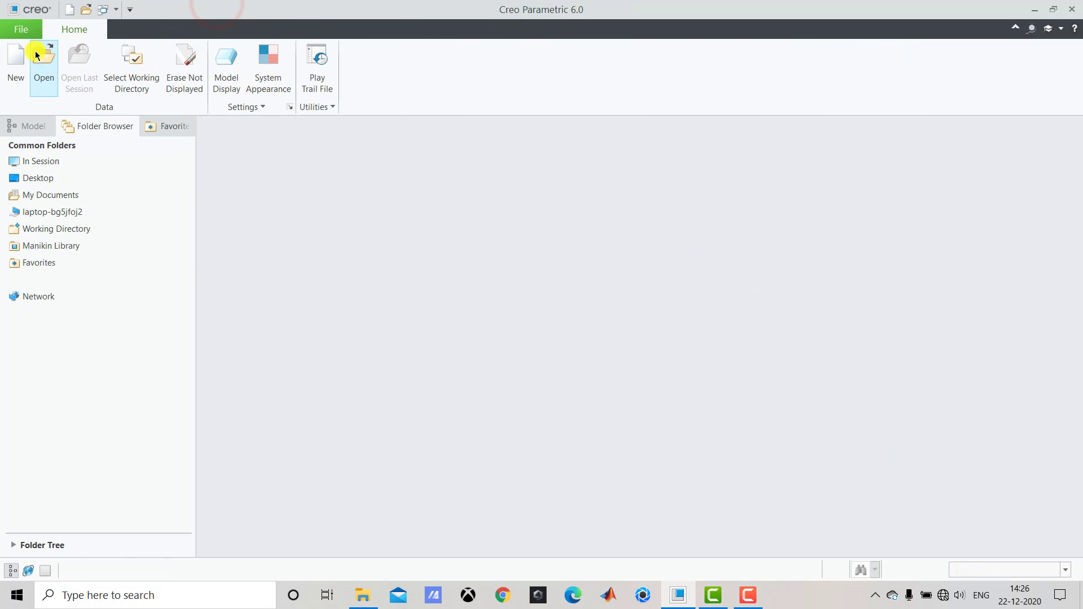
click(17, 56)
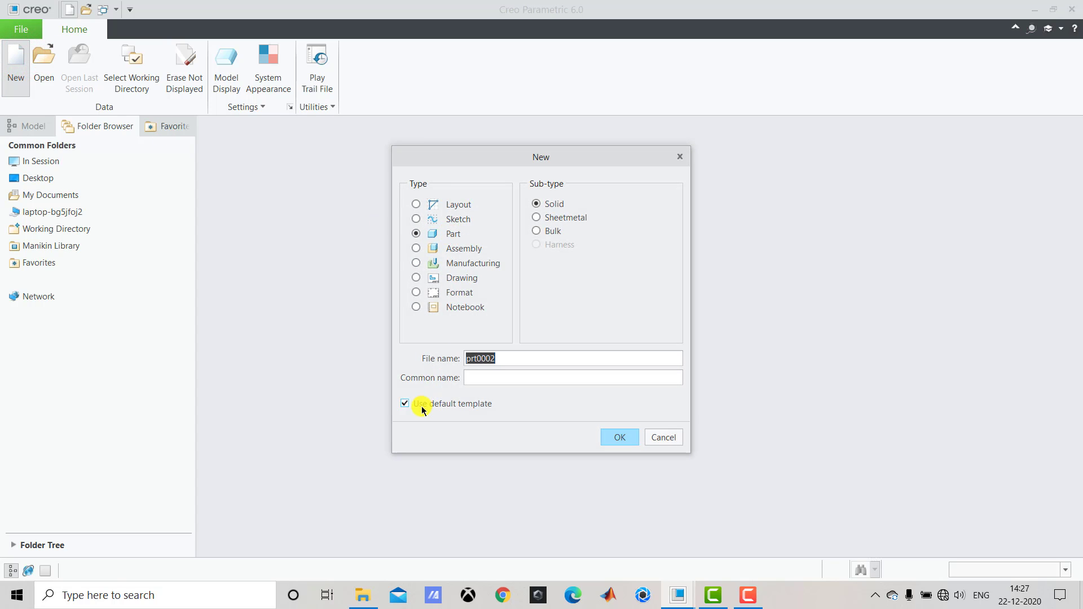
click(619, 437)
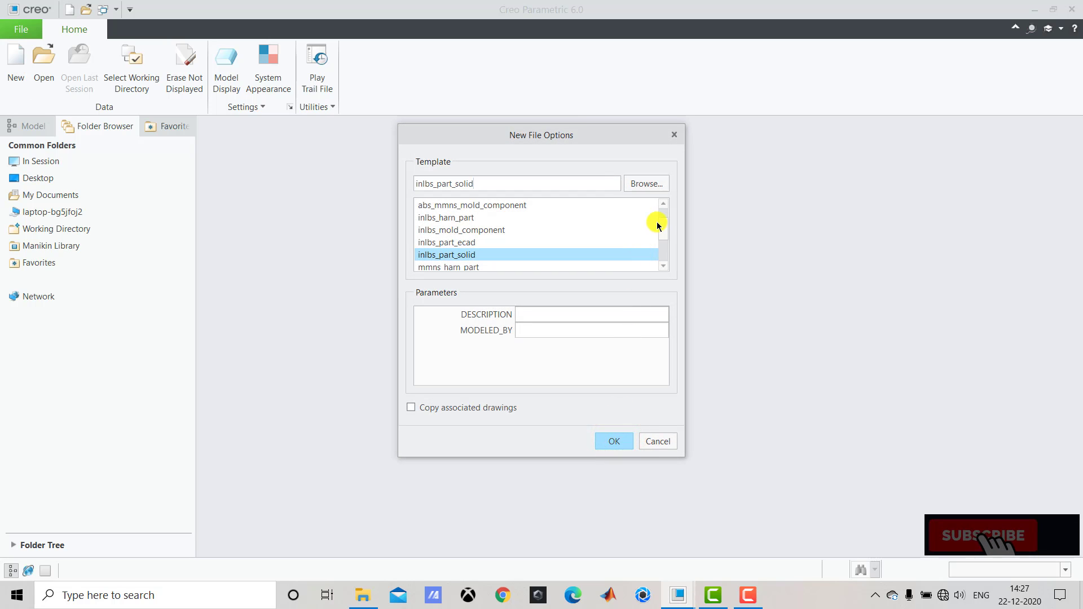
drag(663, 223, 664, 241)
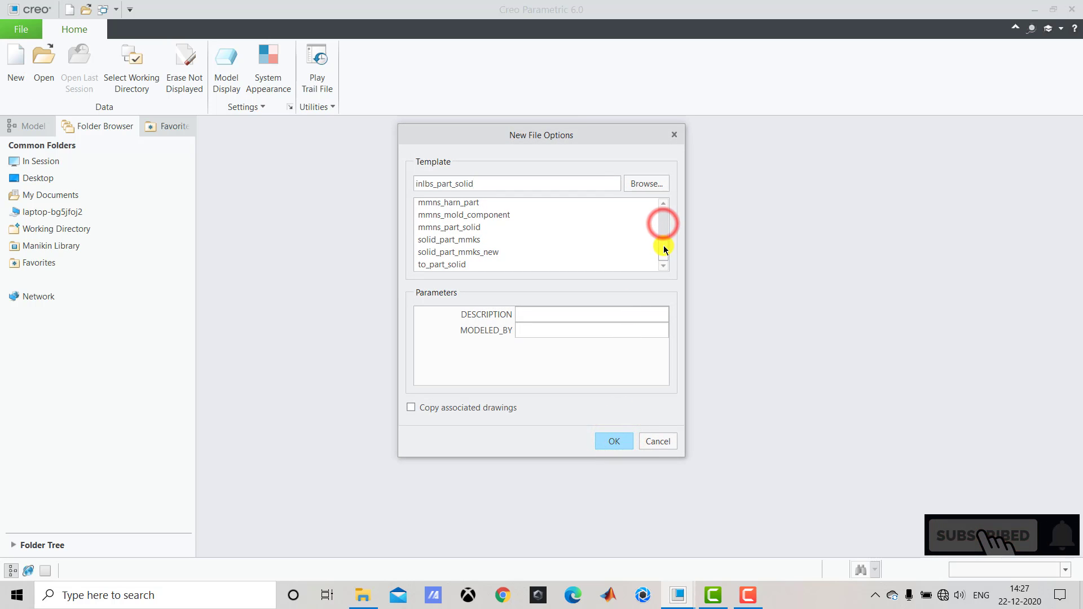
click(467, 240)
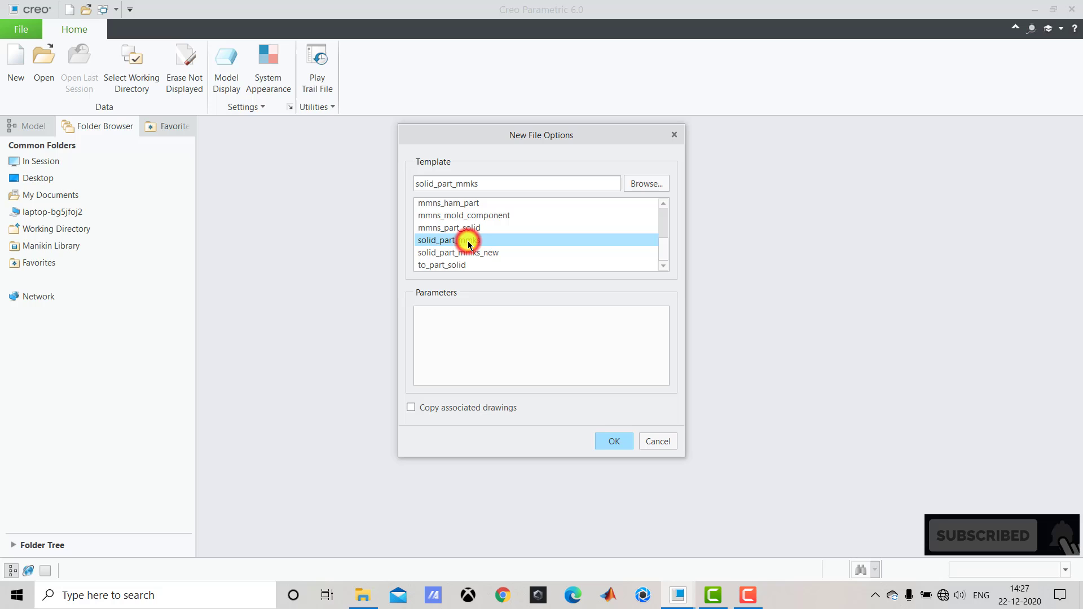
click(607, 442)
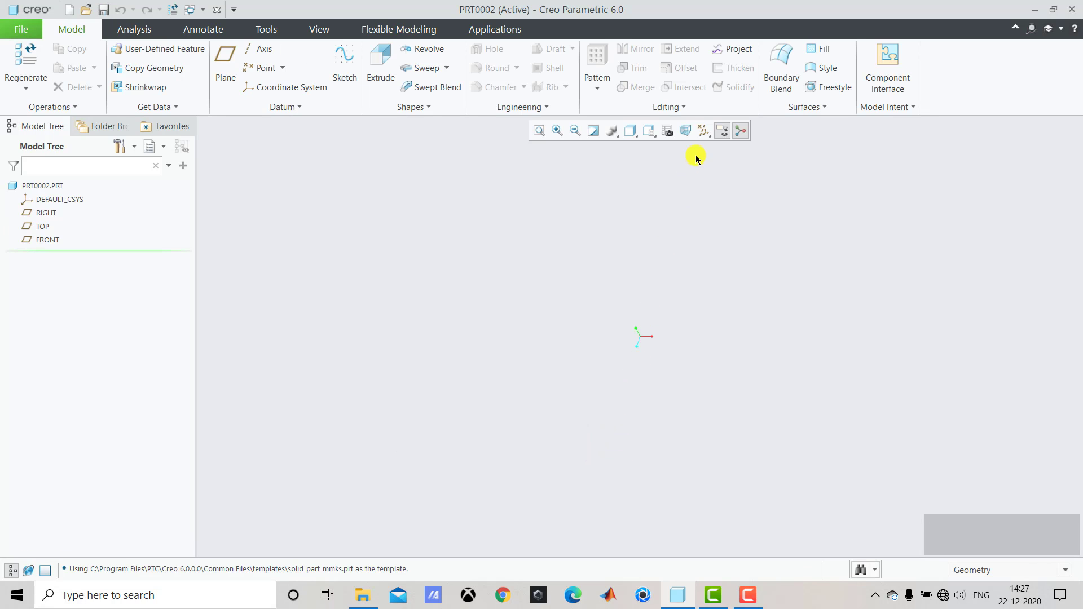
Show all datum displays and start a sketch on the TOP datum plane
click(702, 130)
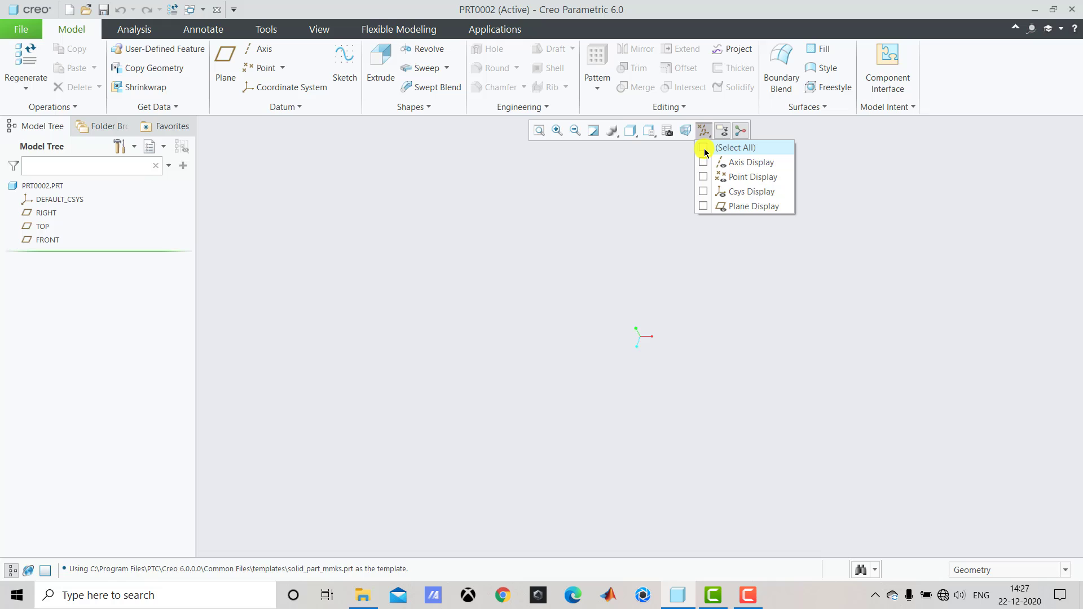
click(703, 148)
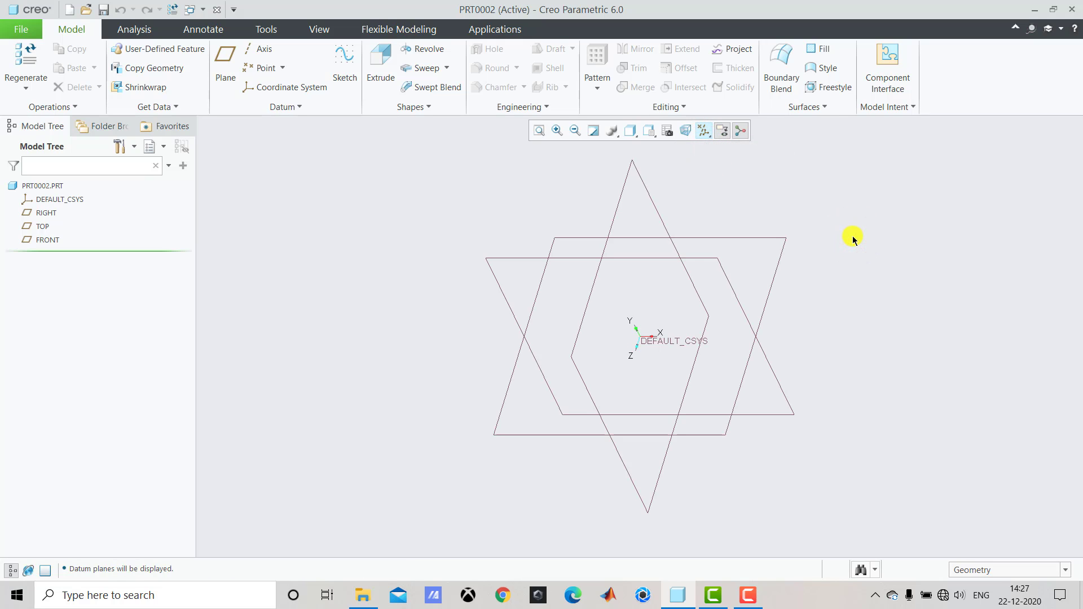
click(345, 70)
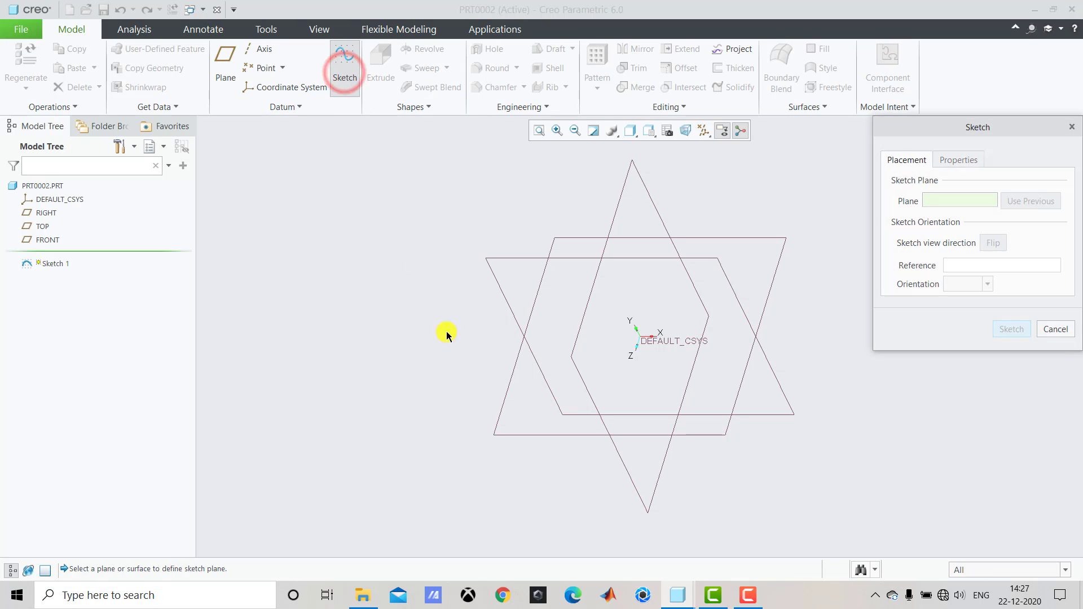
click(501, 412)
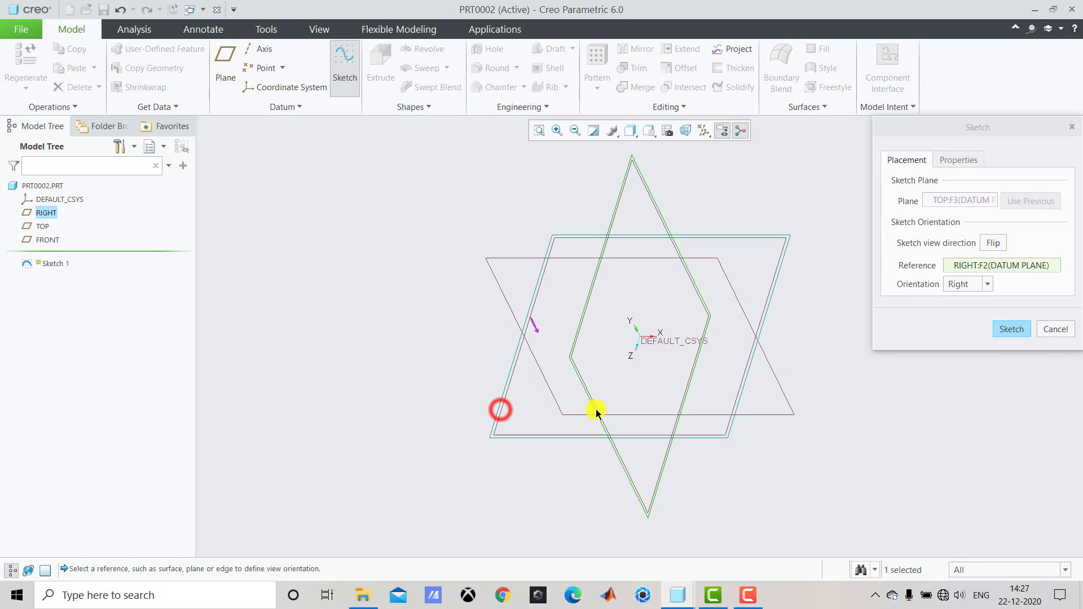
click(1008, 330)
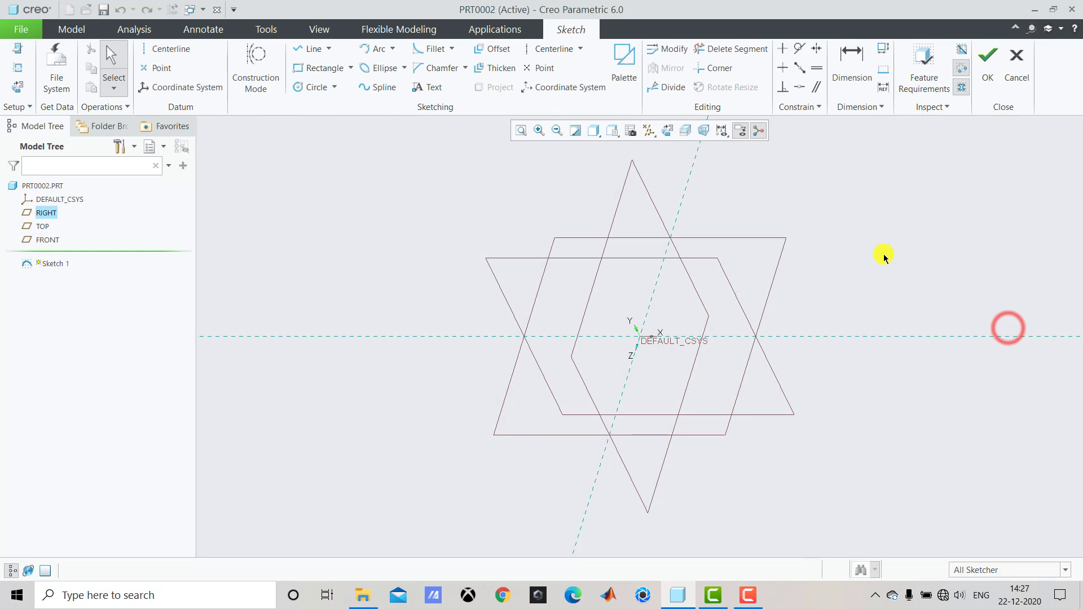
In a straight-on sketch view, draw a center rectangle centred on the origin
click(666, 130)
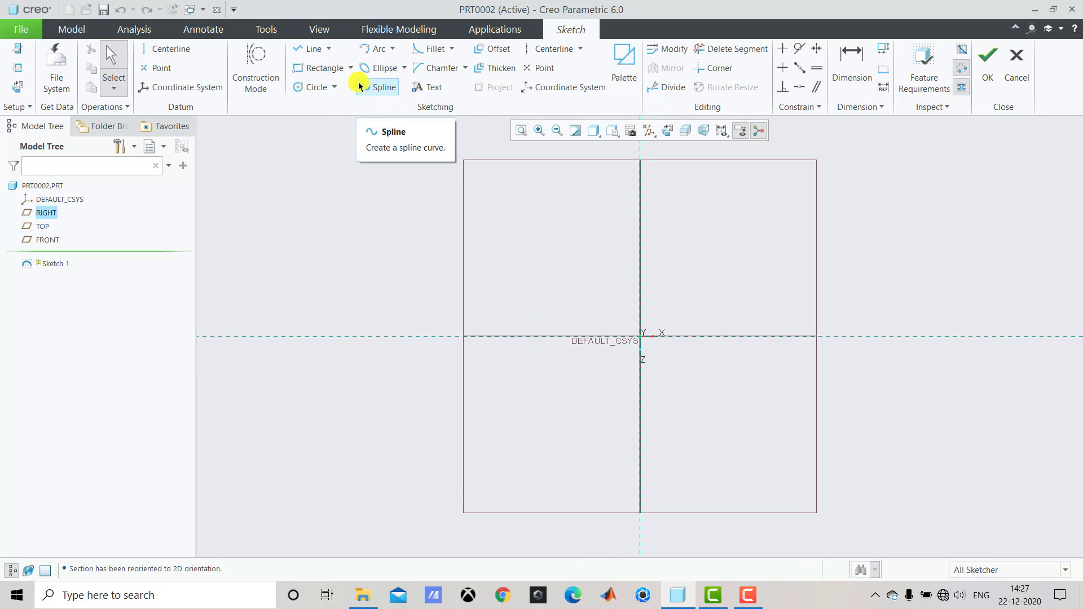
click(350, 68)
click(347, 113)
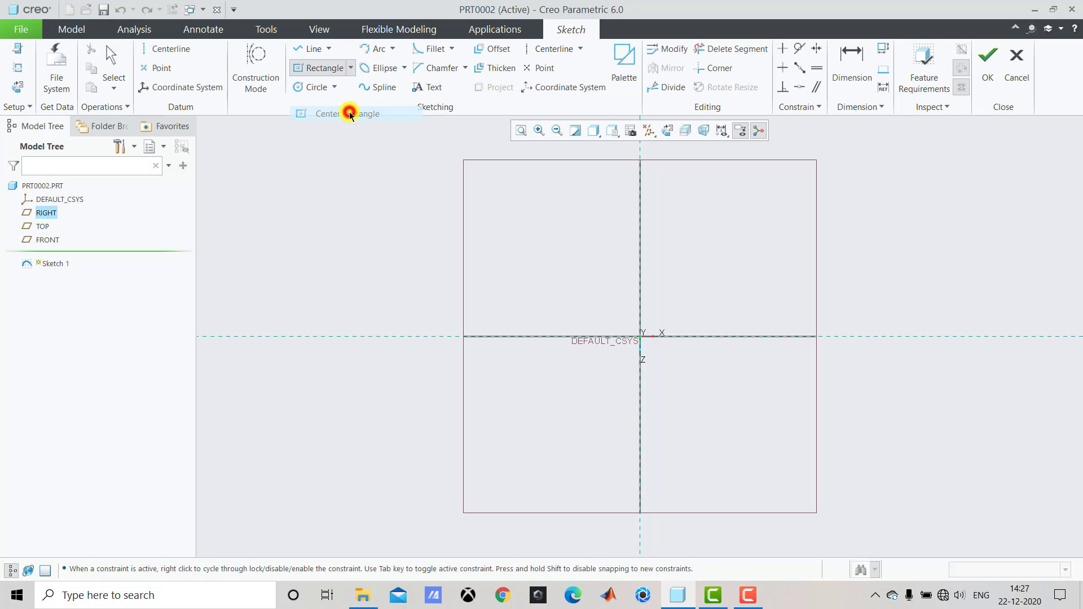
click(639, 337)
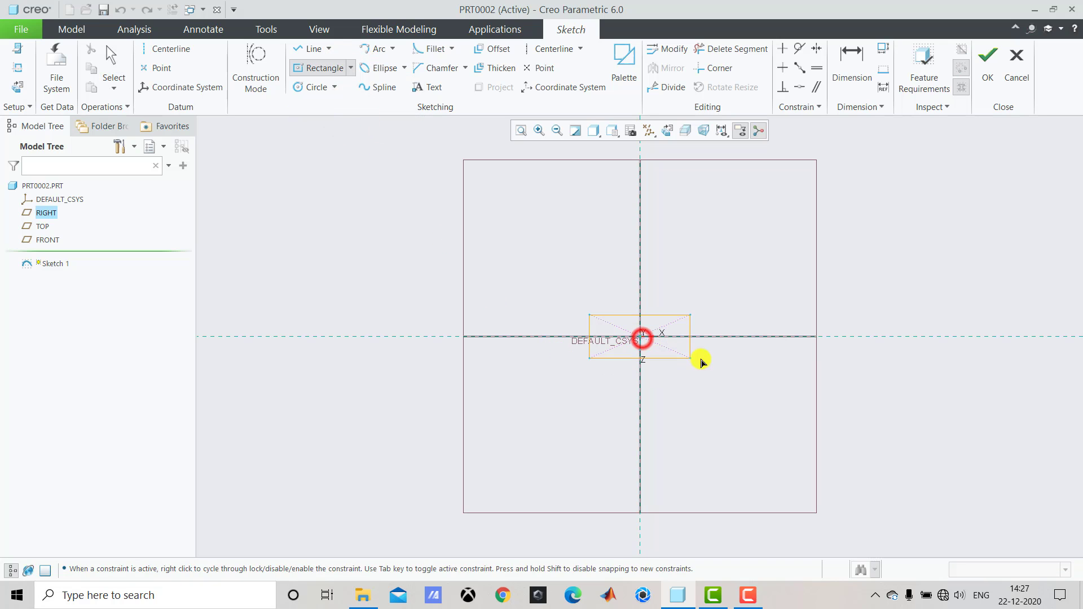
click(765, 378)
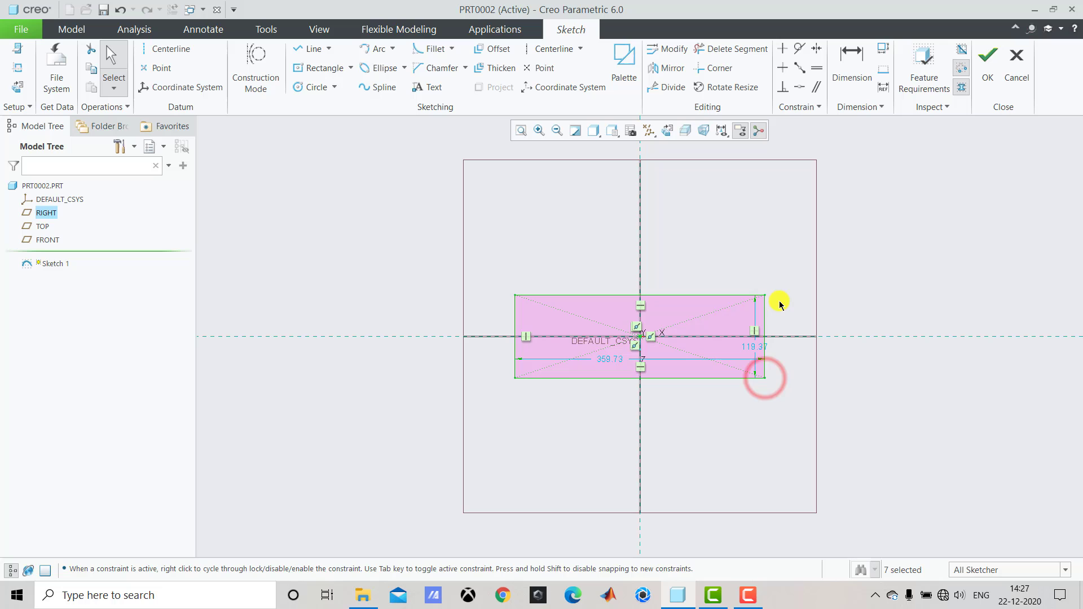
Set the rectangle's width to 250 and height to 80
double_click(604, 359)
text(250)
key(Return)
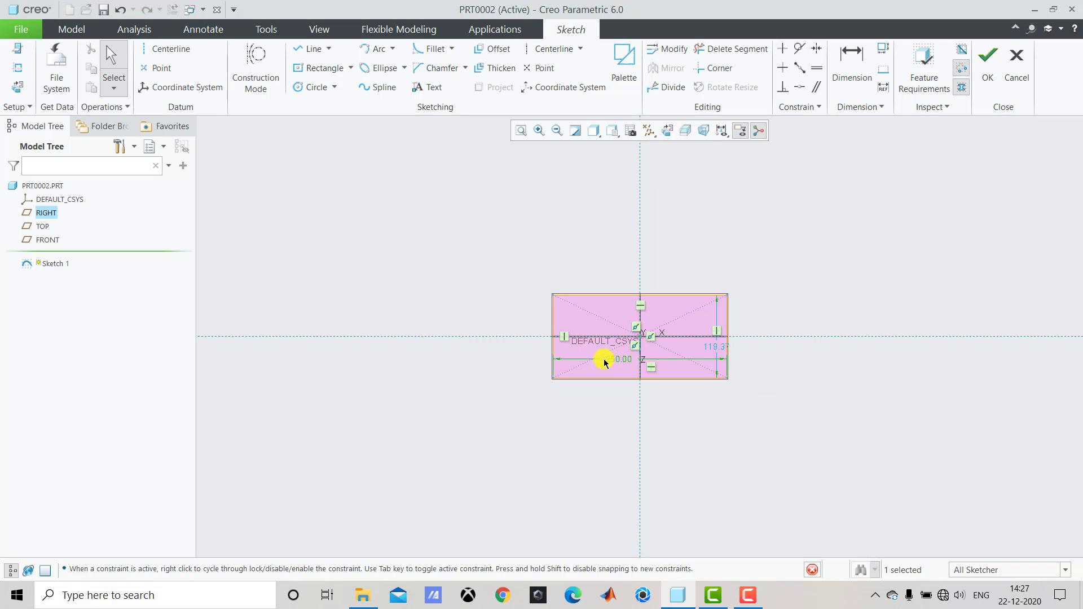
double_click(719, 345)
text(80)
key(Return)
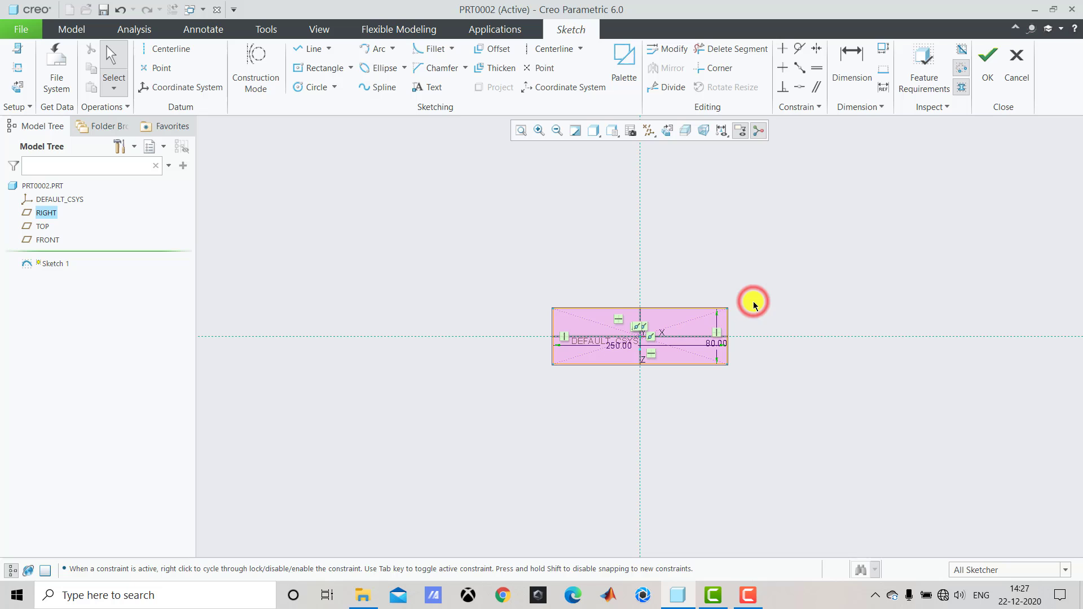
Finish Sketch 1 and extrude it to depth 10 using the Symmetric depth option
click(991, 78)
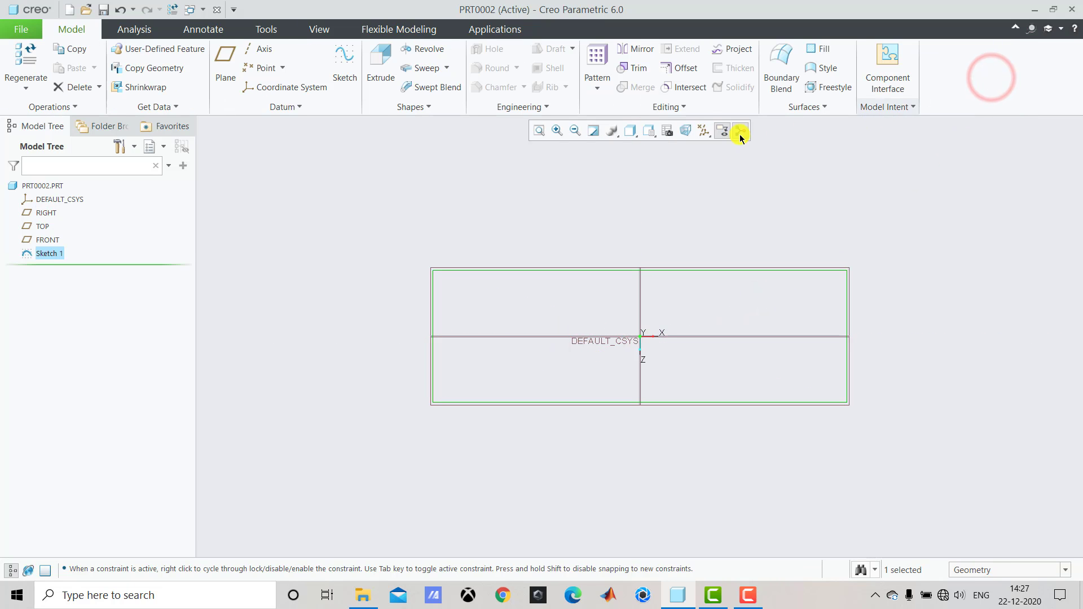
click(386, 78)
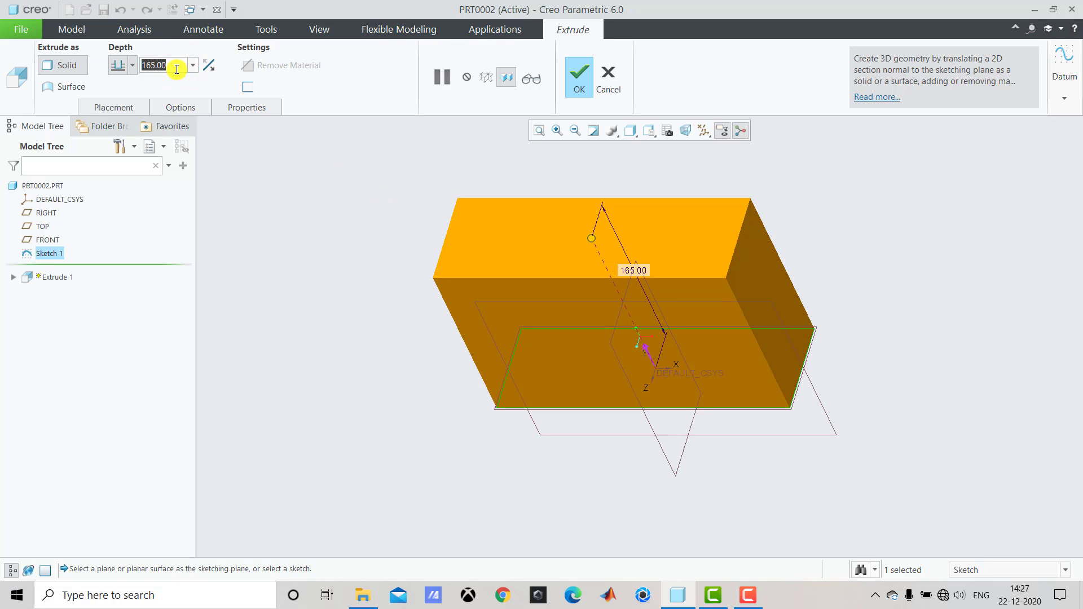
text(10)
key(Return)
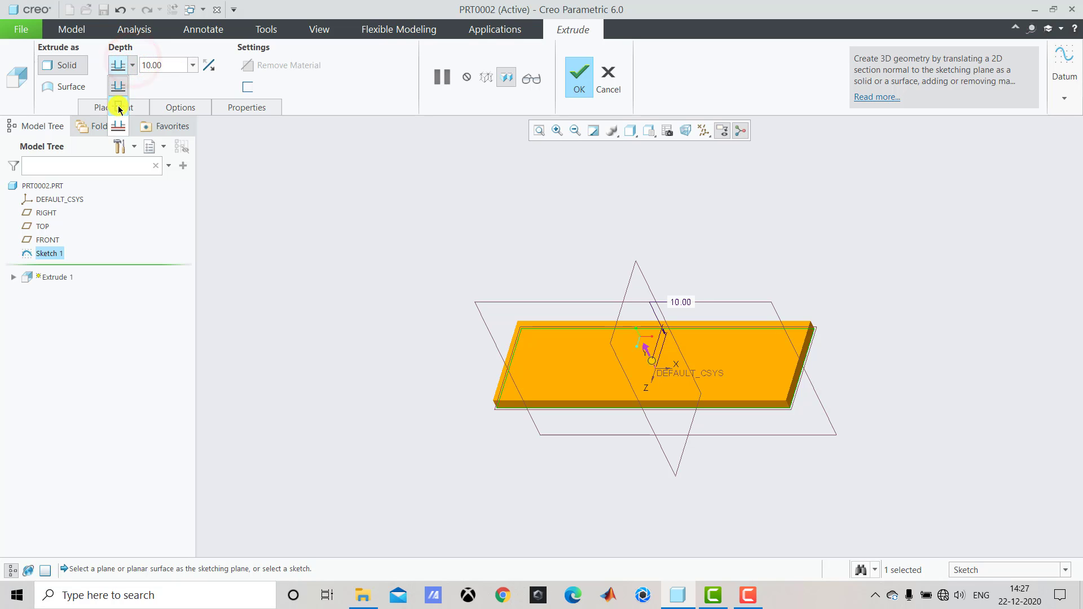
click(118, 108)
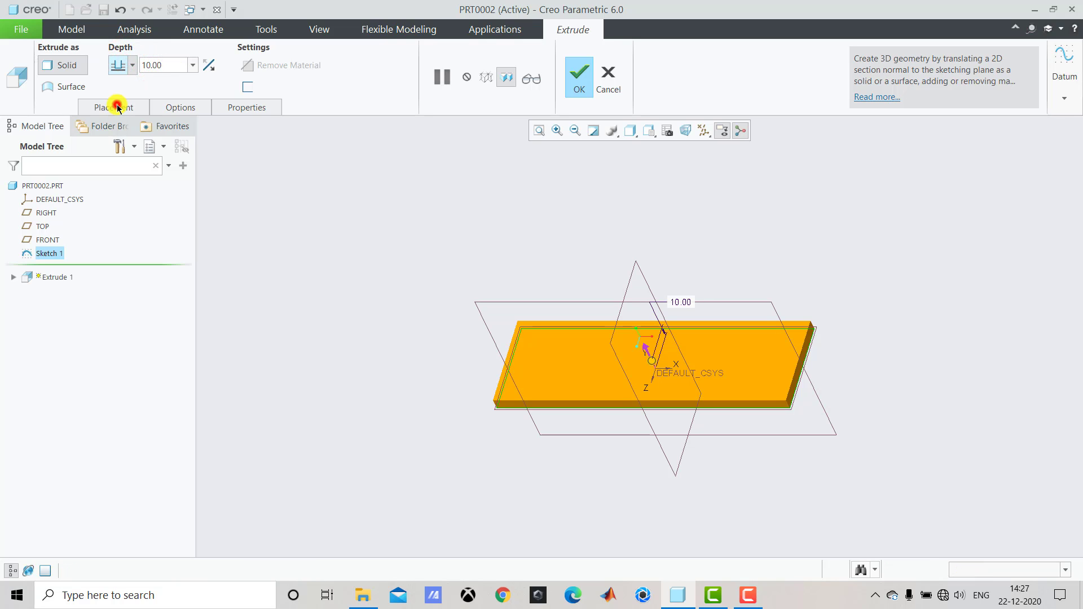
click(578, 81)
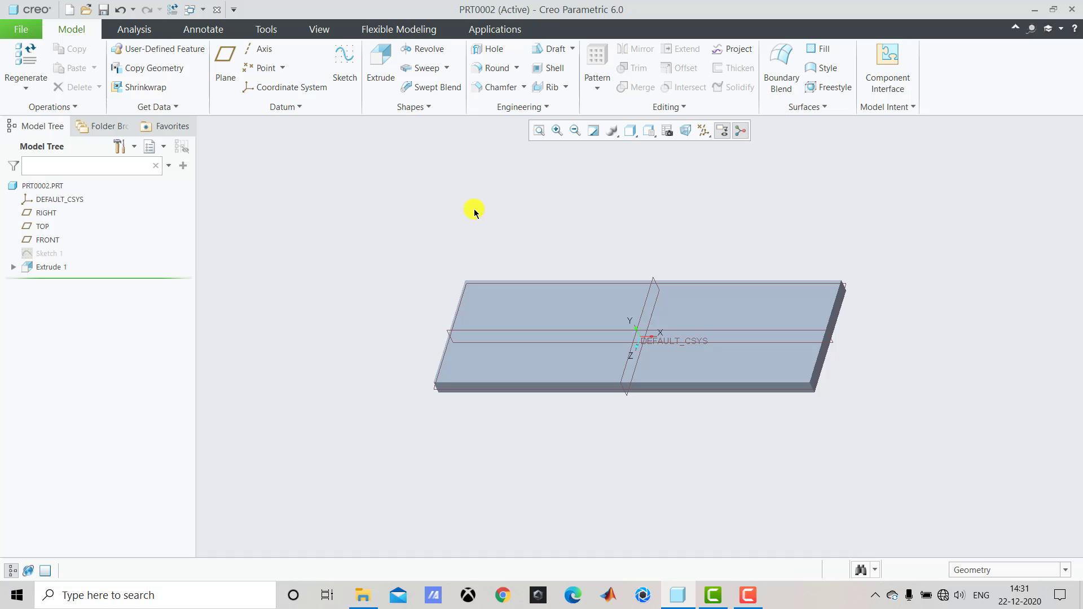
Apply the green swatch from the Plastics-Matte.dmt library to the whole PRT0002.PRT part
click(318, 34)
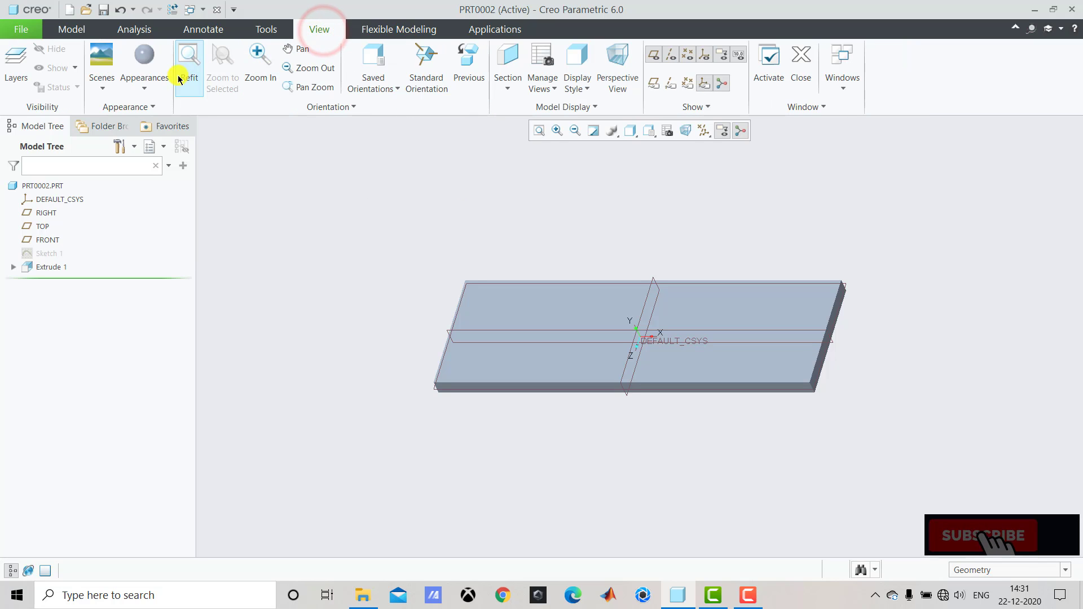
click(148, 79)
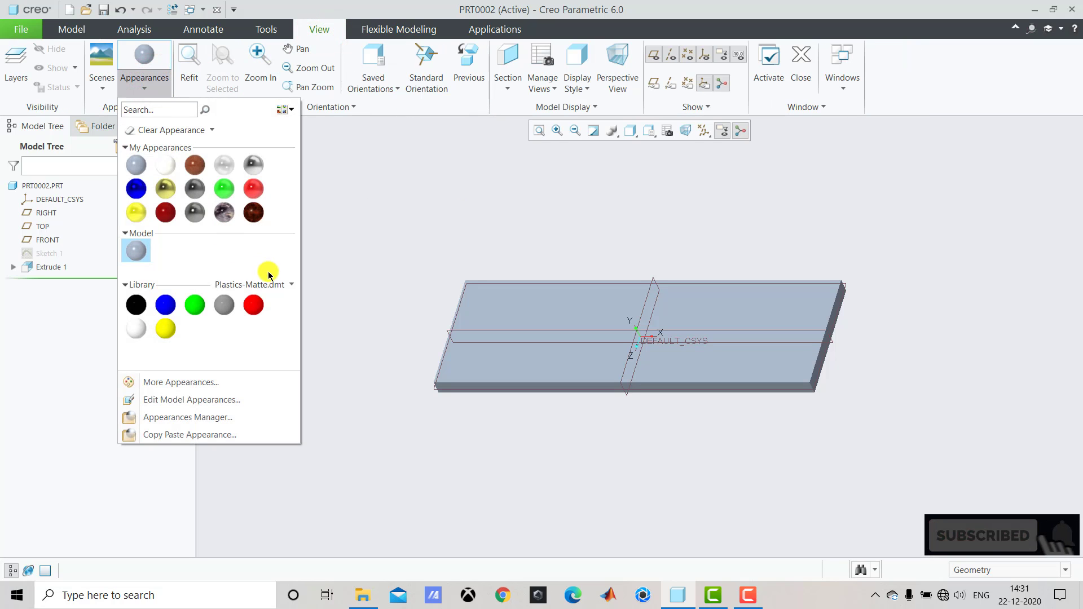
click(286, 283)
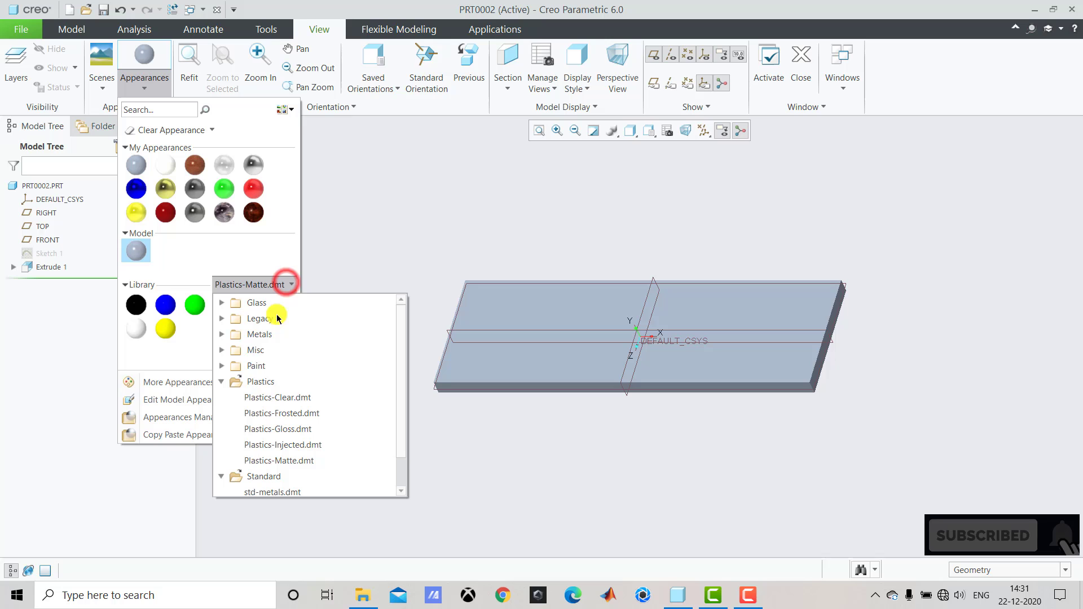
click(248, 384)
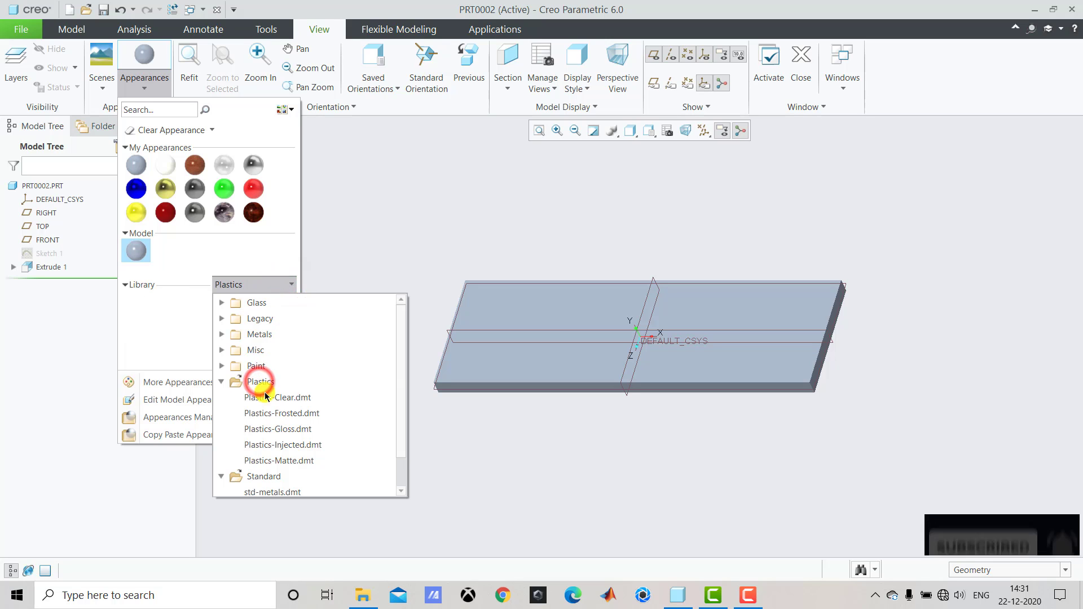
click(281, 461)
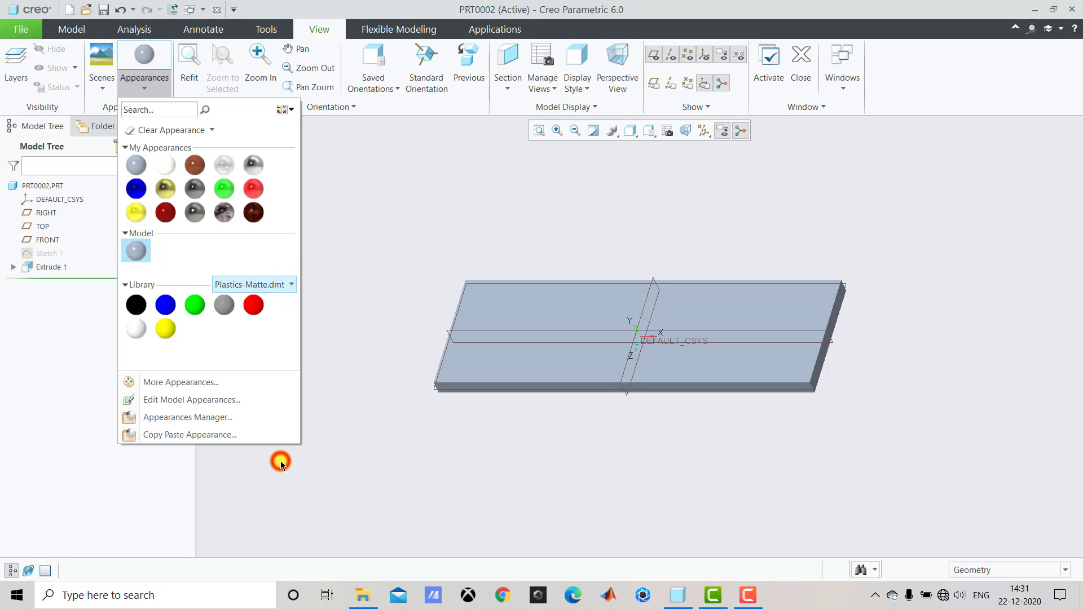
click(193, 306)
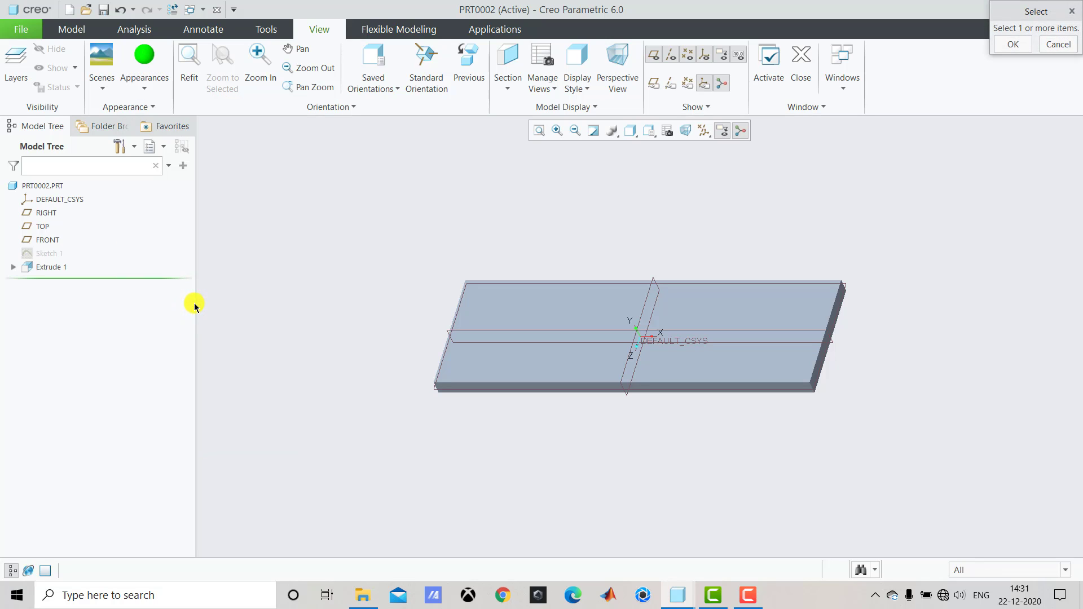
click(54, 186)
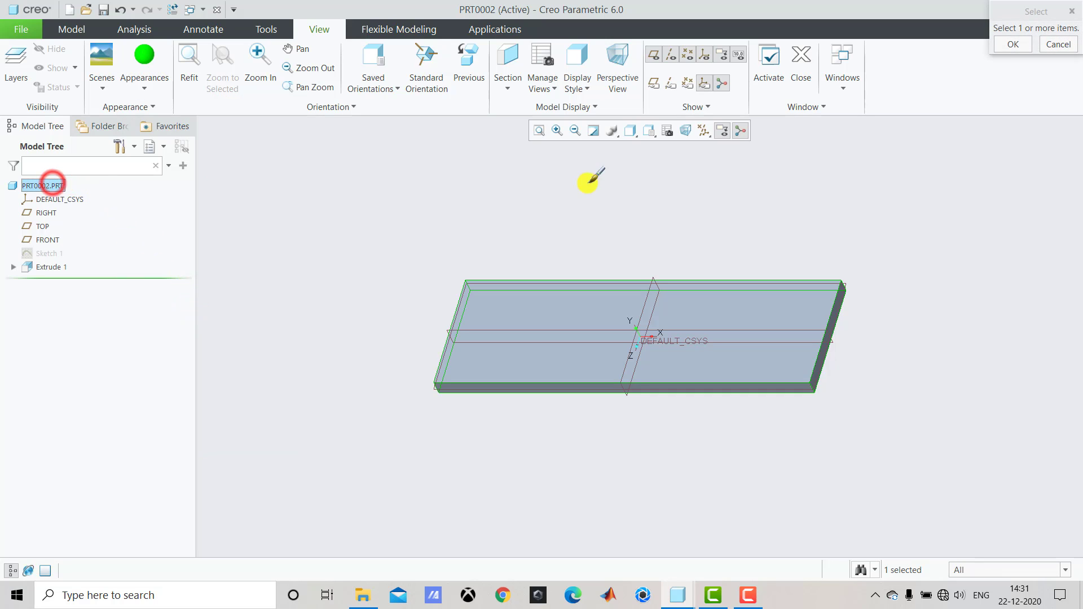
click(1014, 43)
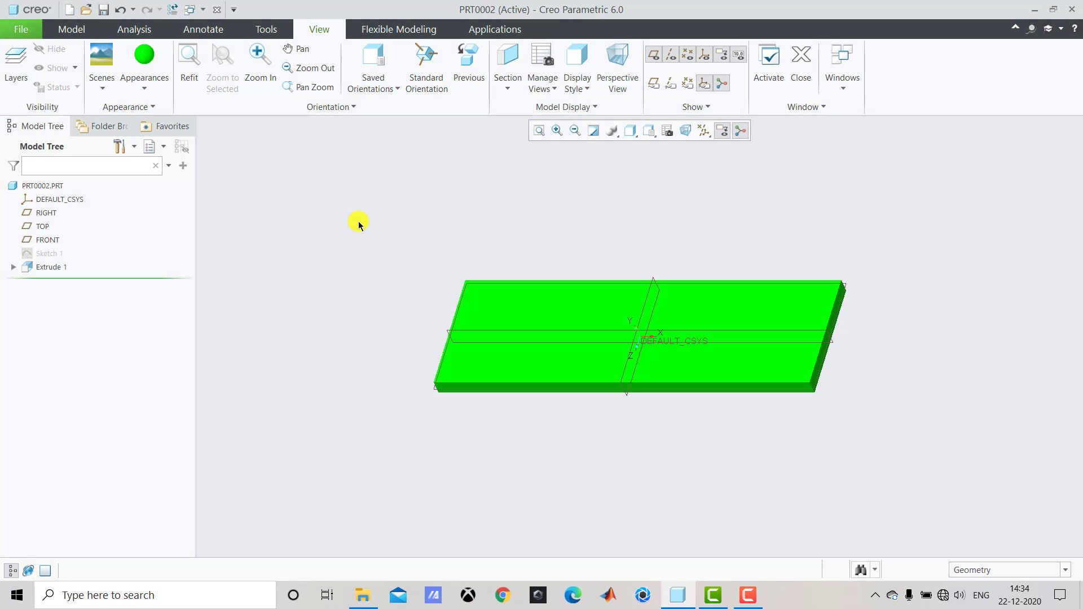
Start a Warp from Editing and pick the slab solid as its reference geometry
click(57, 29)
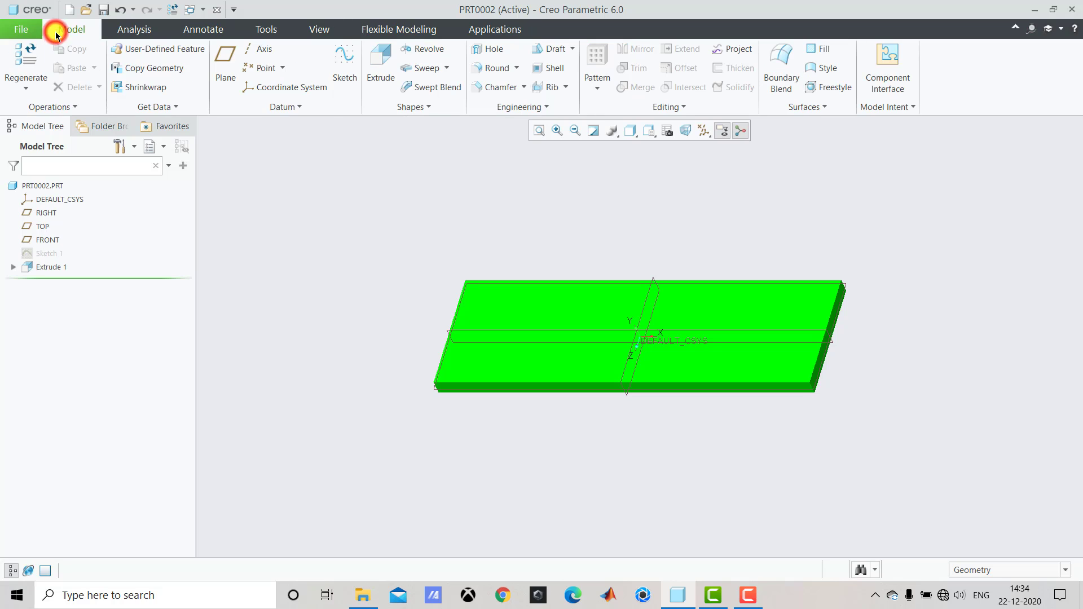
click(667, 107)
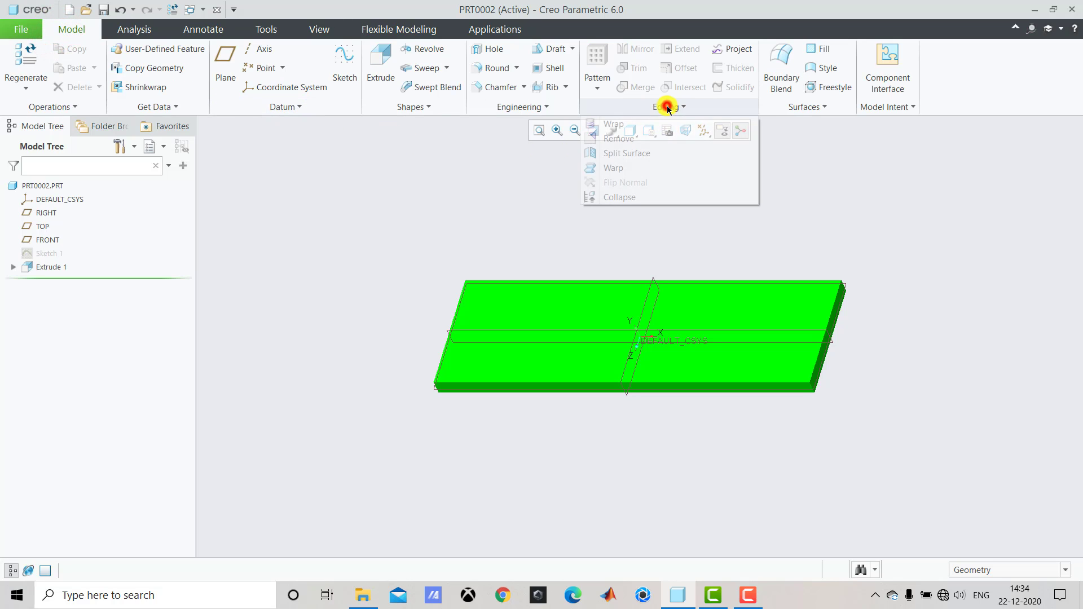
click(658, 168)
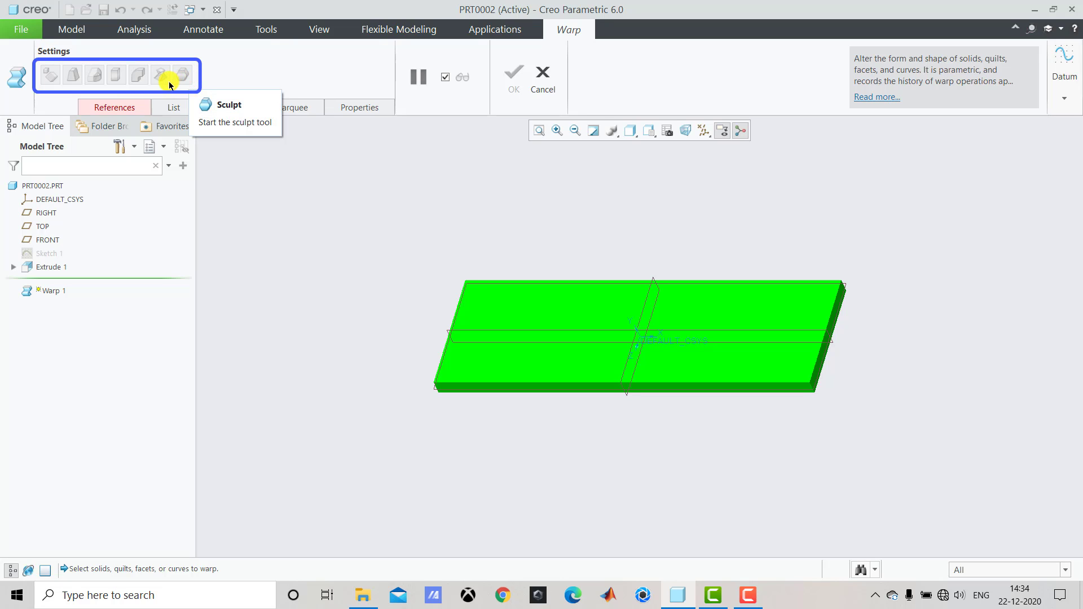
click(120, 106)
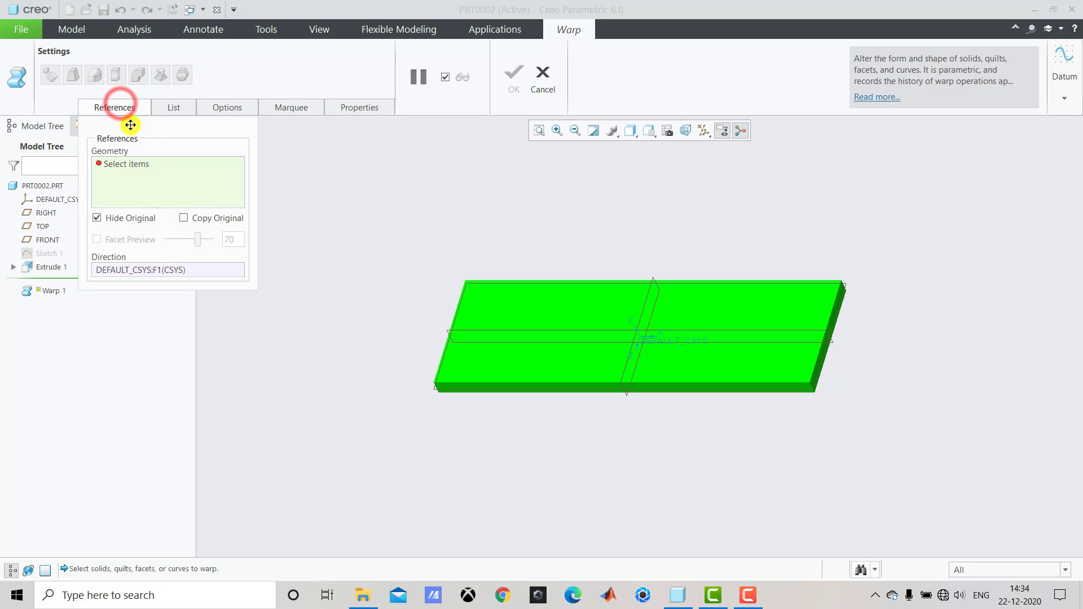
click(151, 174)
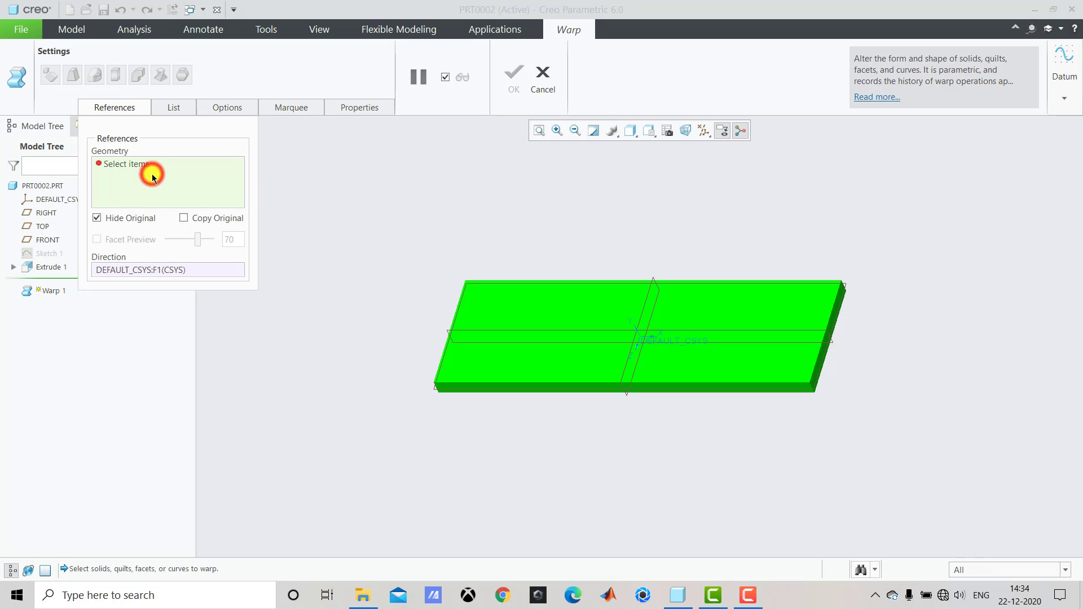
click(503, 312)
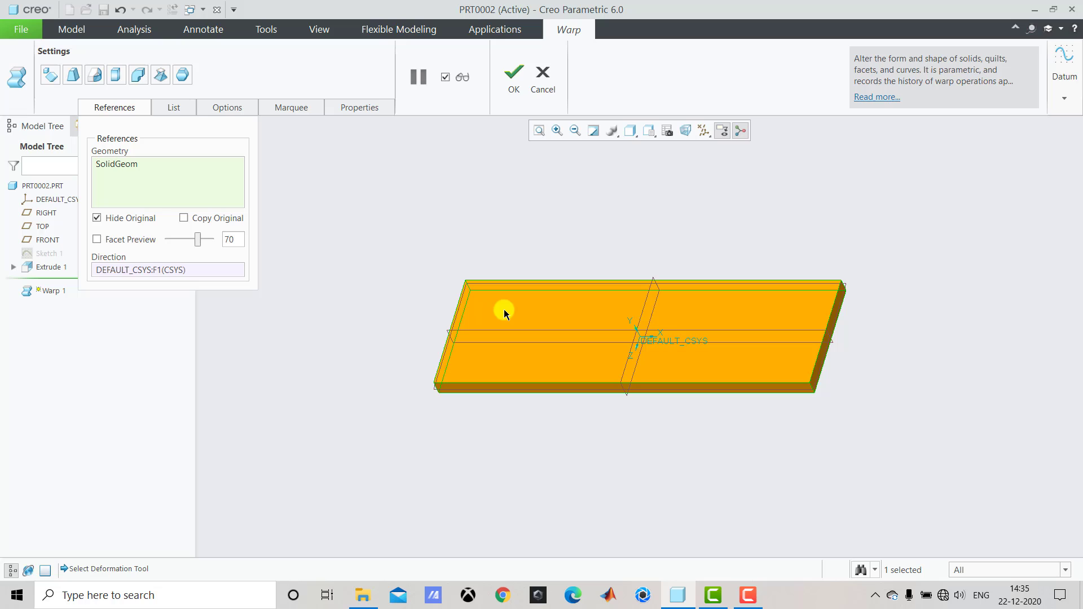
Switch the Warp to Twist, then orbit and zoom to inspect the twist handle
click(160, 75)
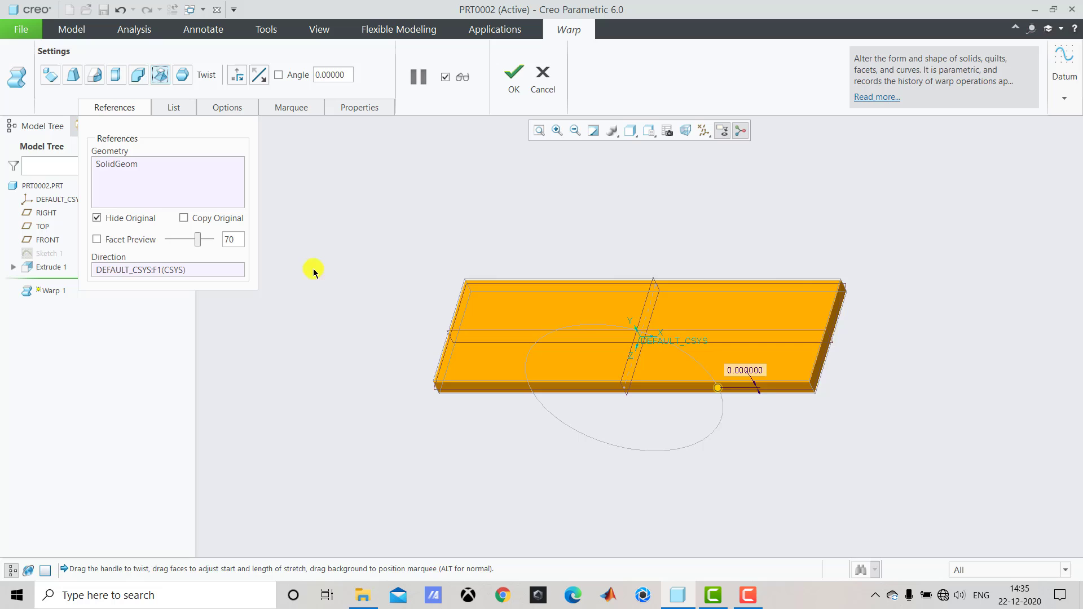
middle_drag(314, 271, 358, 252)
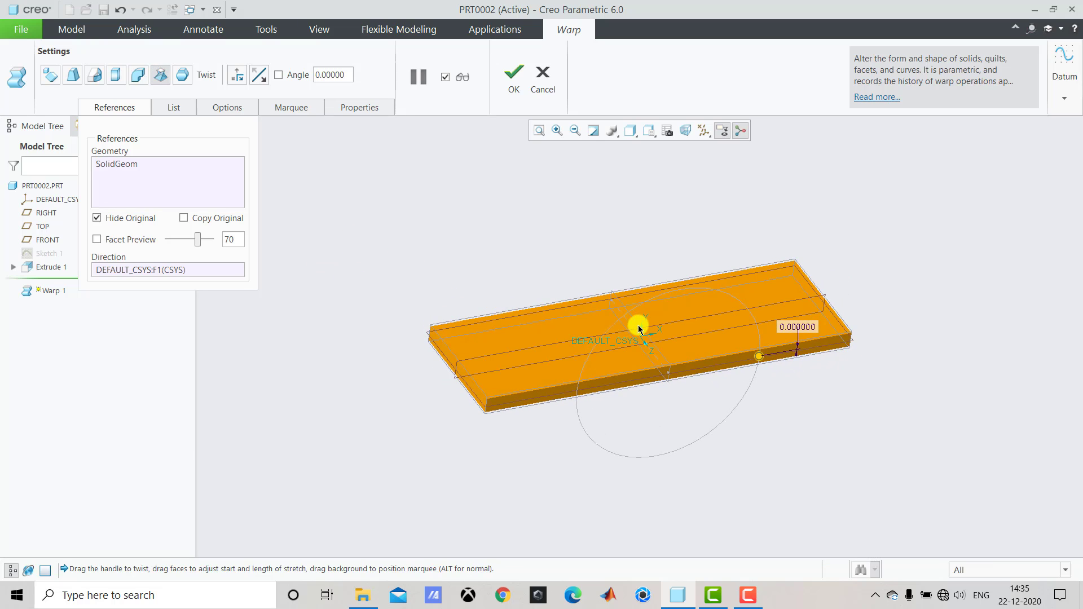
scroll(639, 329, up, 5)
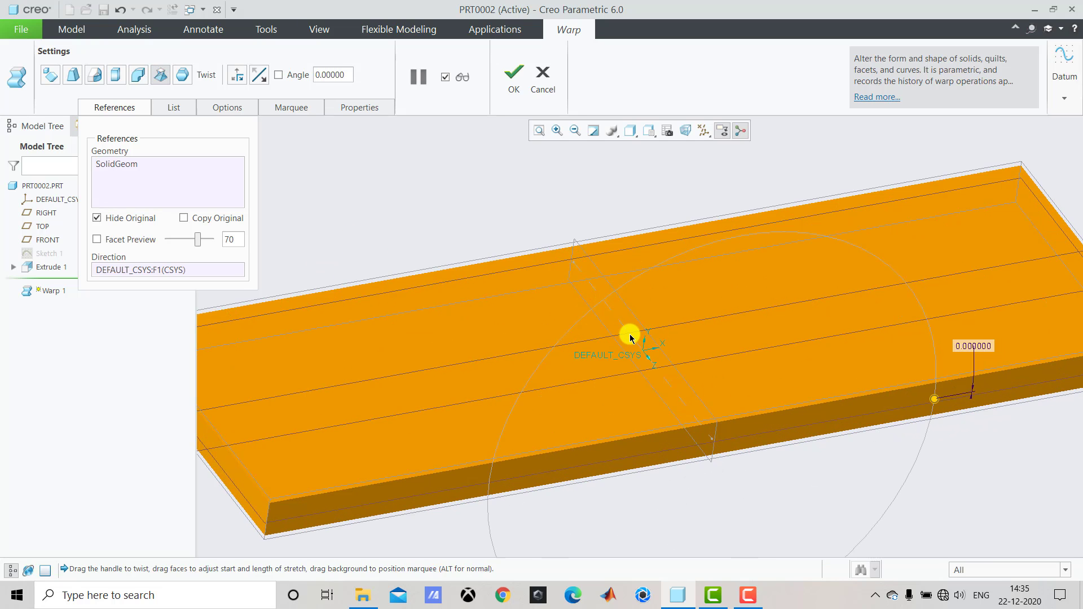
scroll(634, 342, down, 2)
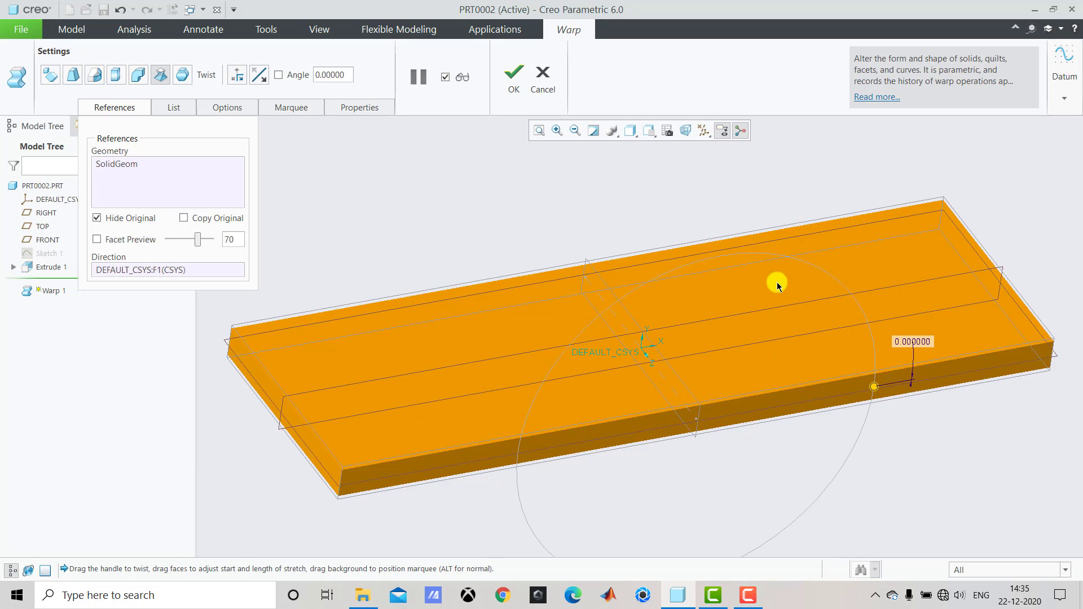
scroll(643, 282, down, 1)
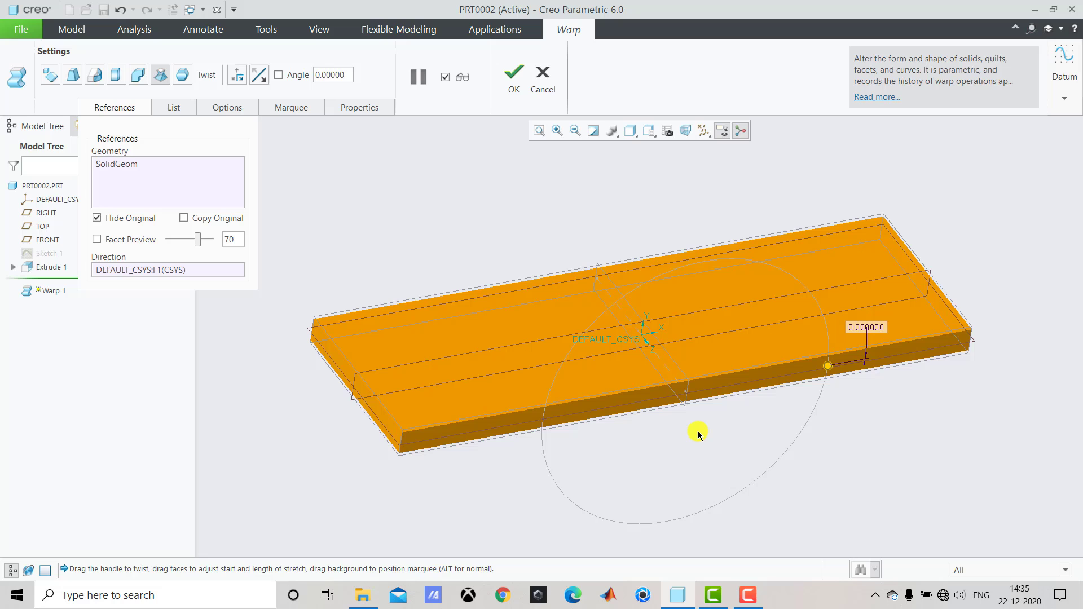
middle_drag(697, 433, 653, 442)
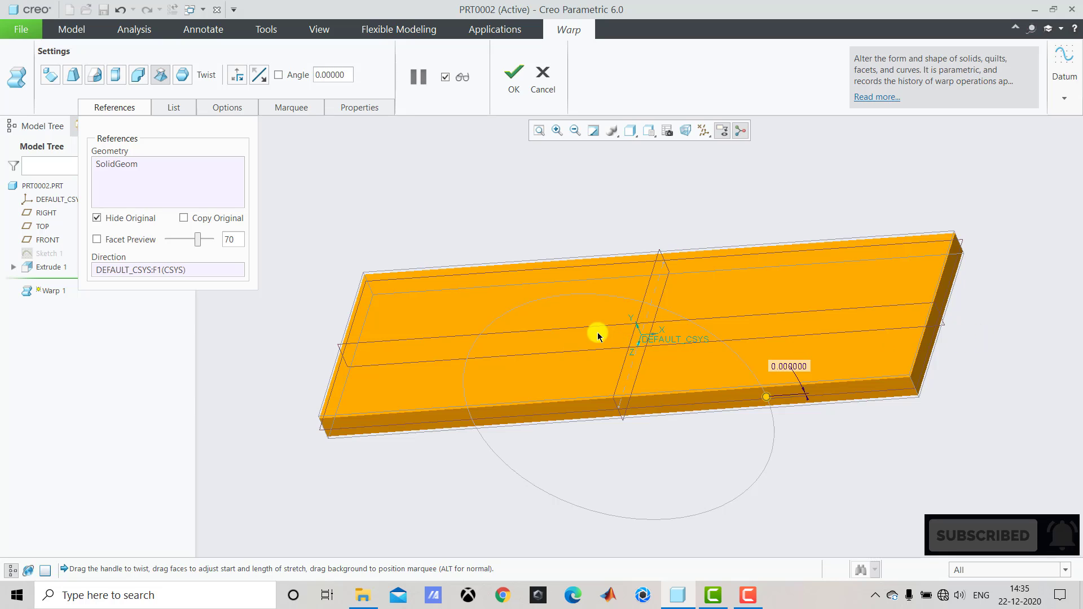
Flip the twist to run along the slab's length and set the twist angle to 60°
click(234, 76)
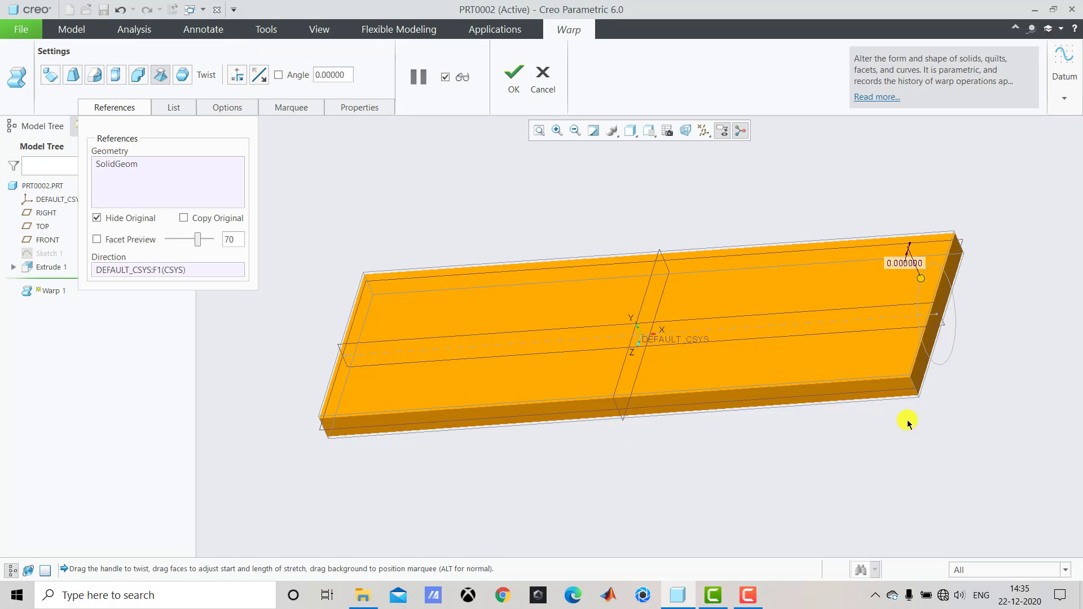
middle_drag(908, 422, 858, 423)
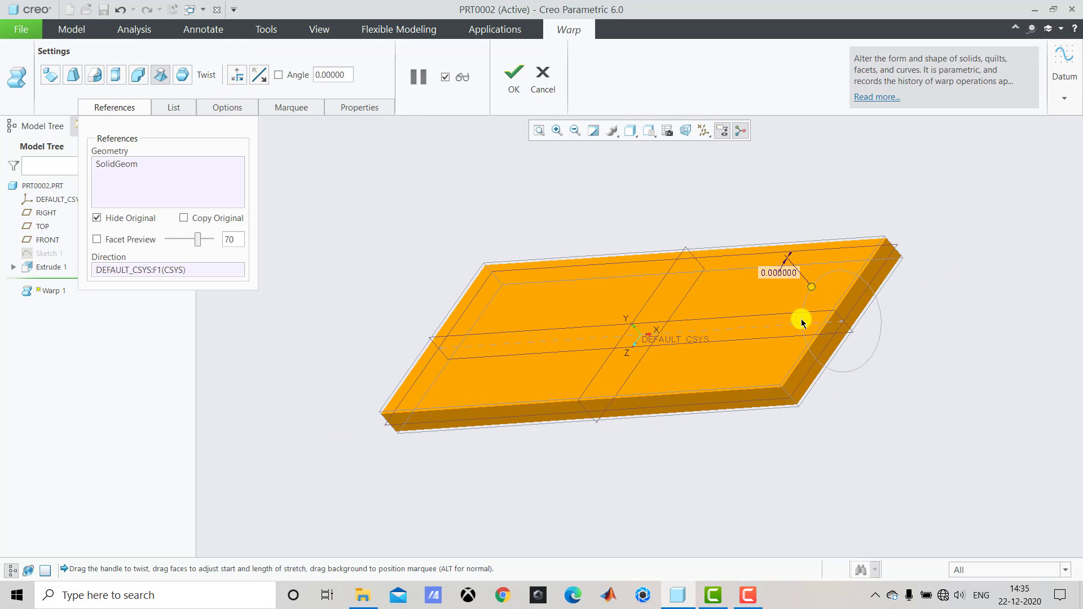
middle_drag(751, 447, 769, 463)
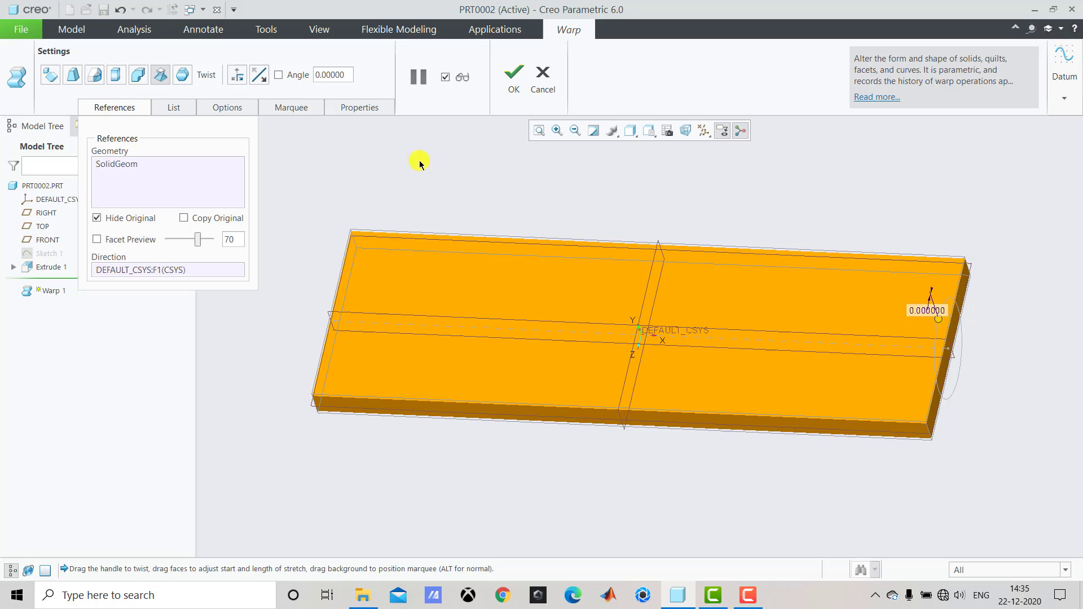
double_click(349, 73)
text(60)
key(Return)
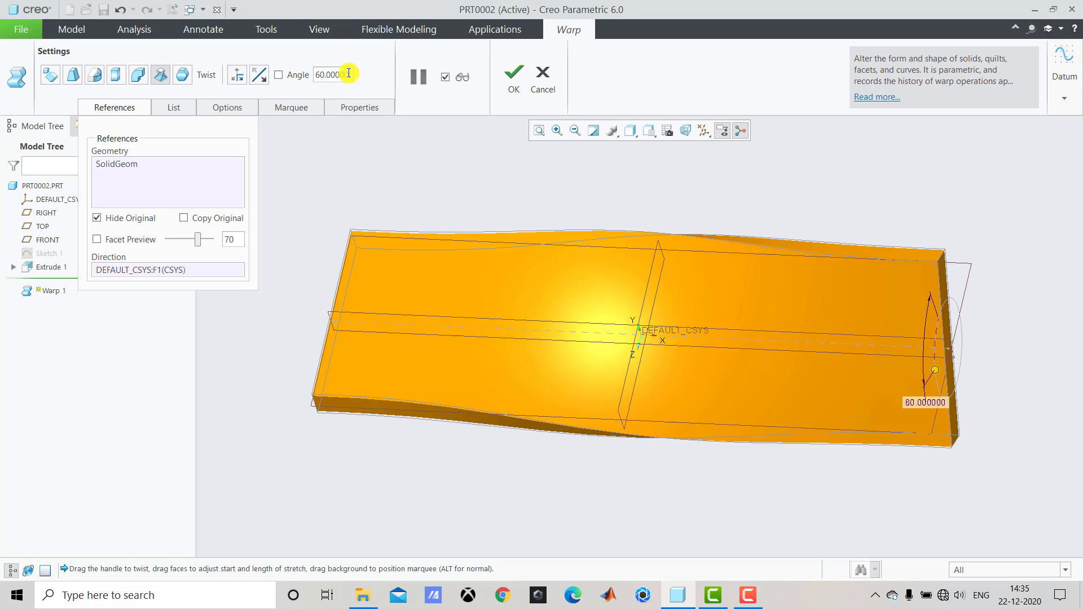
middle_drag(708, 217, 715, 164)
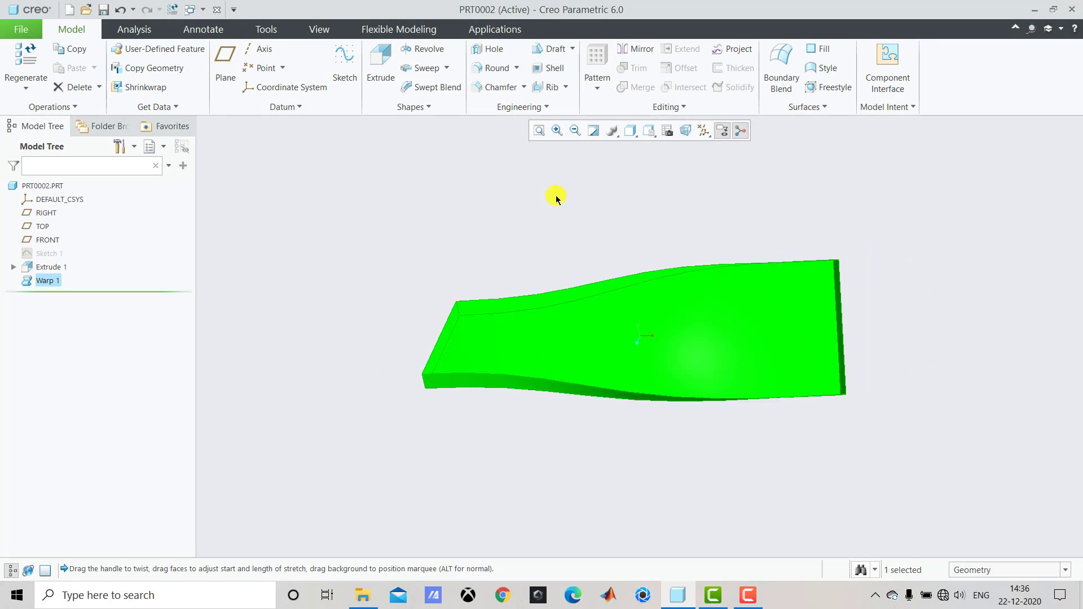
Restore the standard orientation, hide all datums, and orbit to a side view of the twist
click(556, 197)
scroll(645, 326, down, 2)
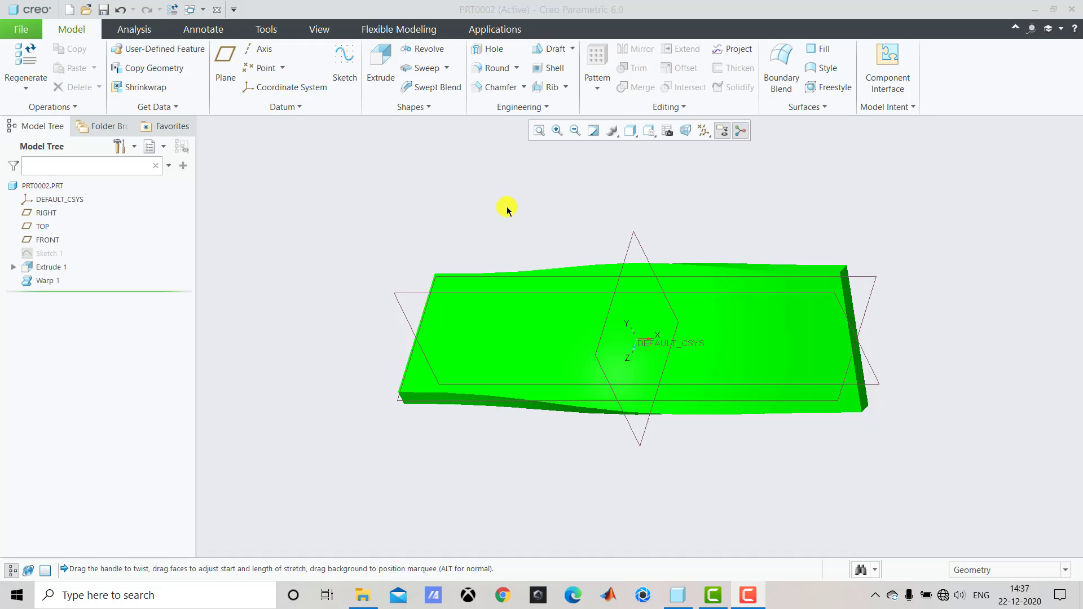
click(702, 131)
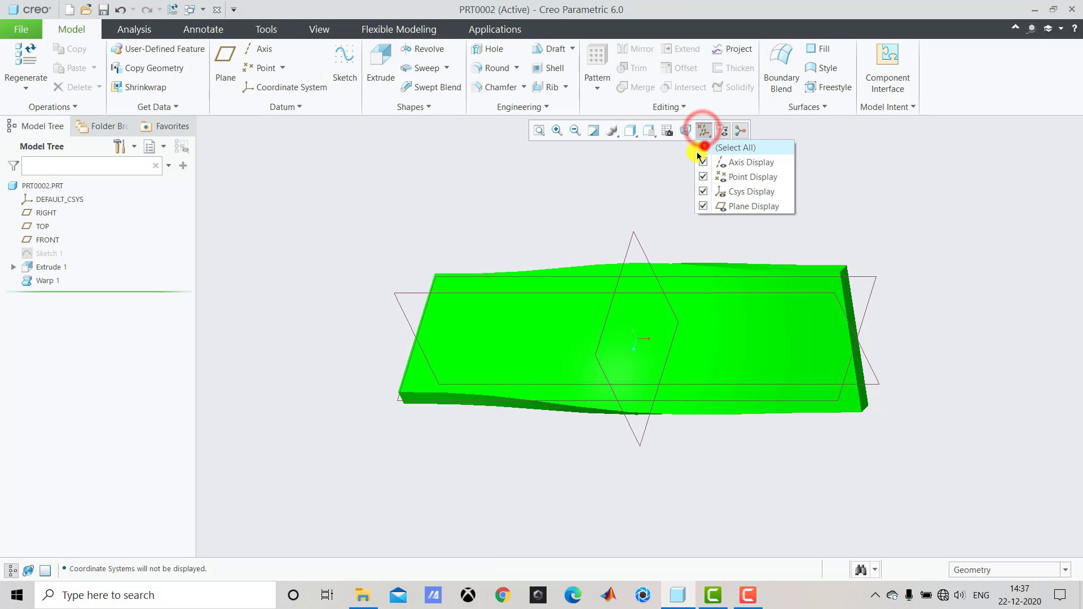
click(705, 147)
click(665, 190)
middle_drag(703, 216, 692, 312)
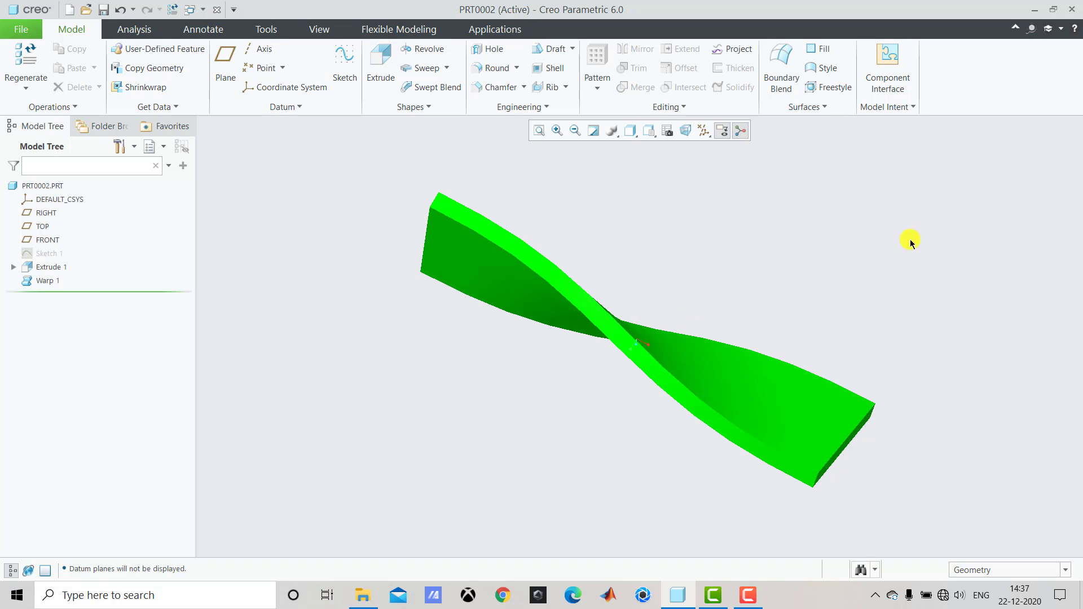